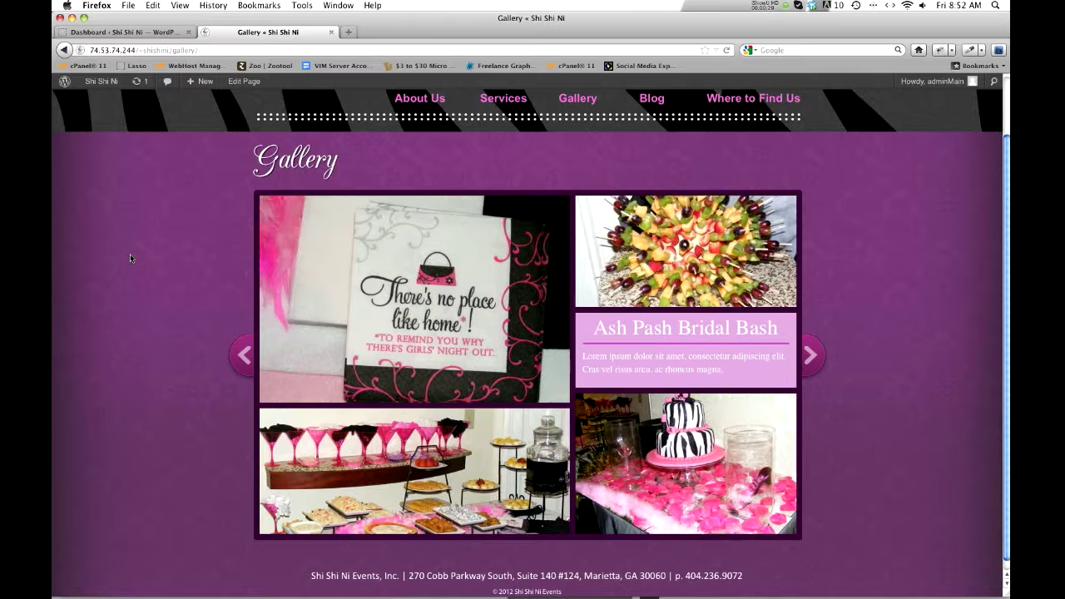
Open the list of gallery albums in the WordPress dashboard and start a new album
click(141, 32)
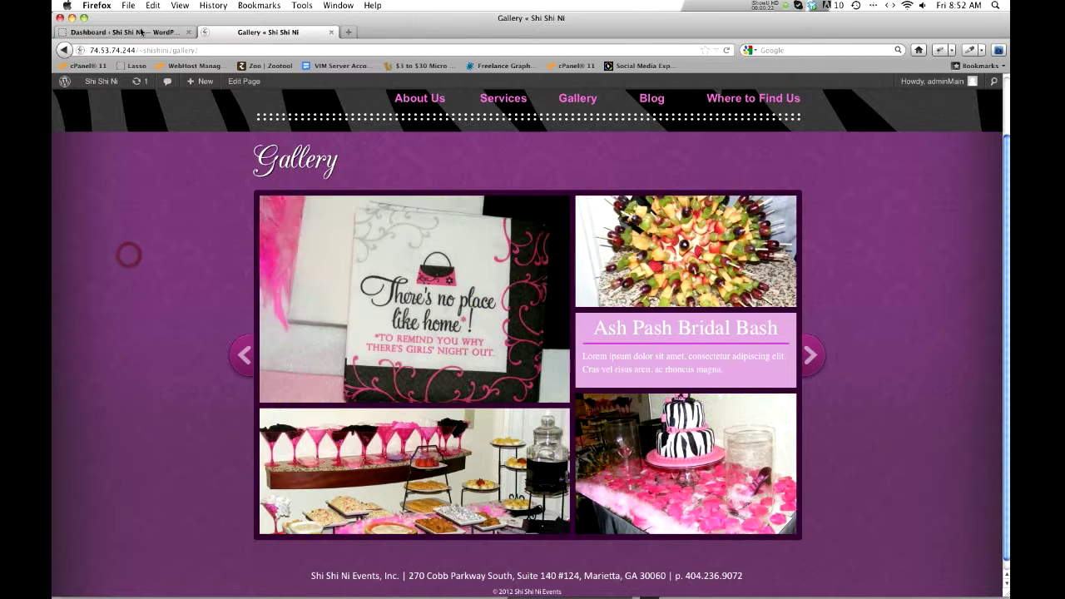
click(333, 320)
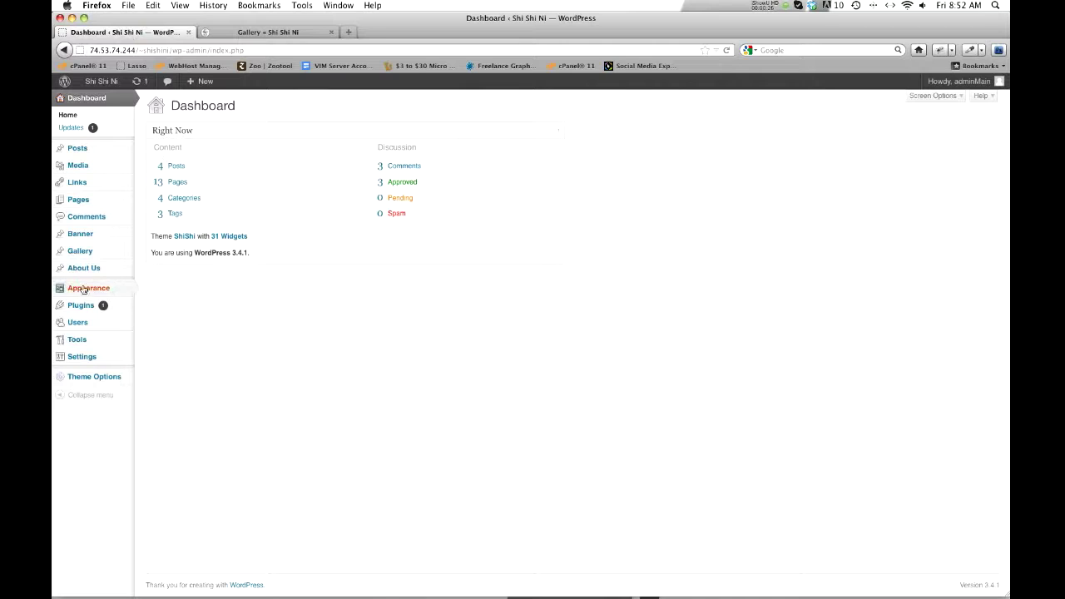
mouse_move(82, 261)
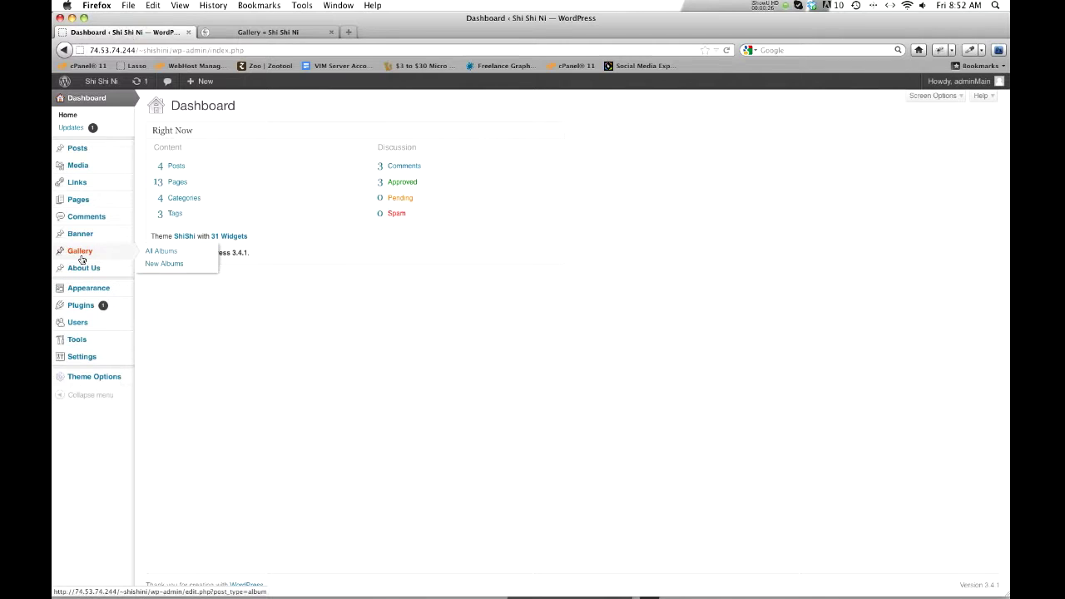
click(158, 252)
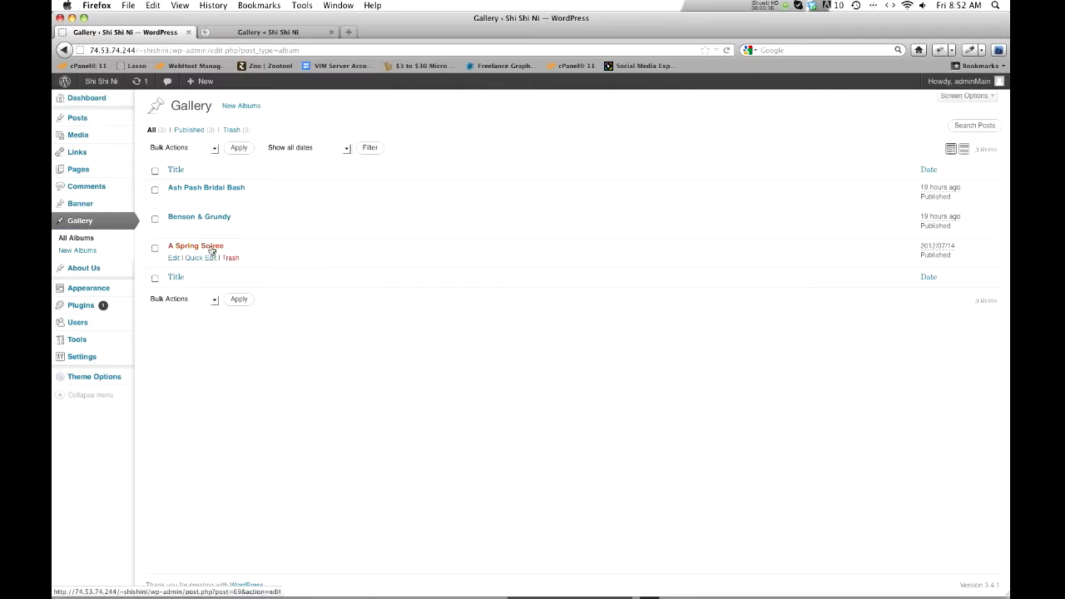
click(292, 354)
click(505, 126)
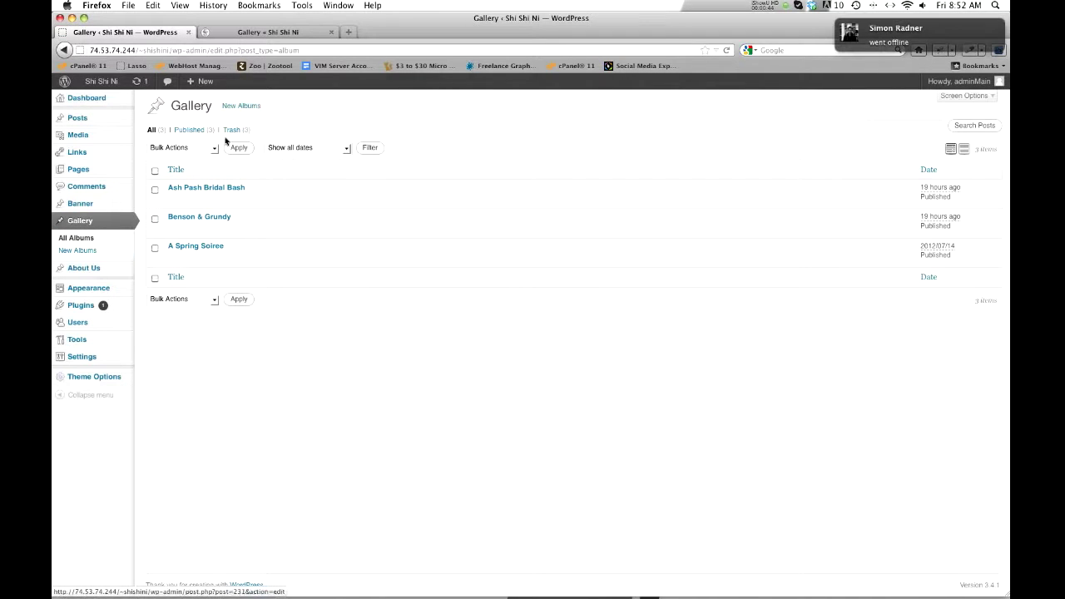
click(252, 107)
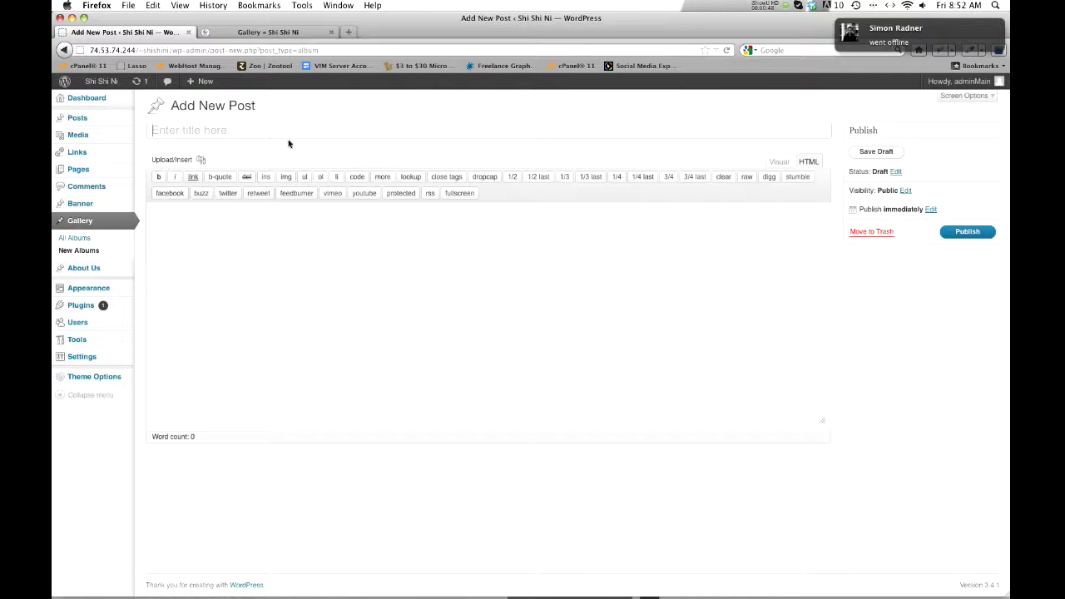
Check how titles appear on the public Gallery page, and title the new album "Smith and Wesson Event"
click(268, 31)
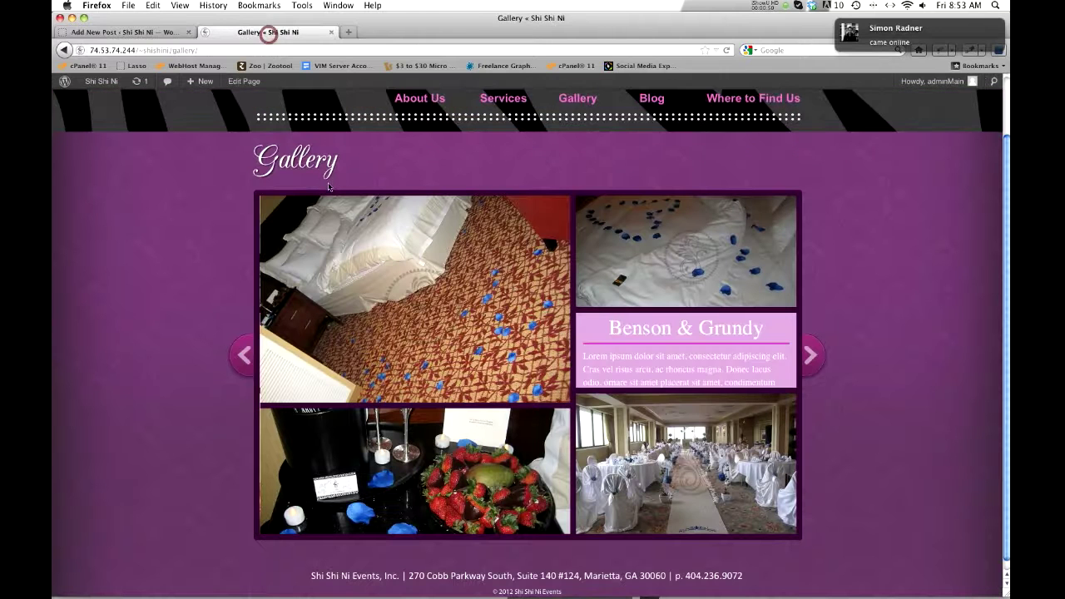
click(670, 331)
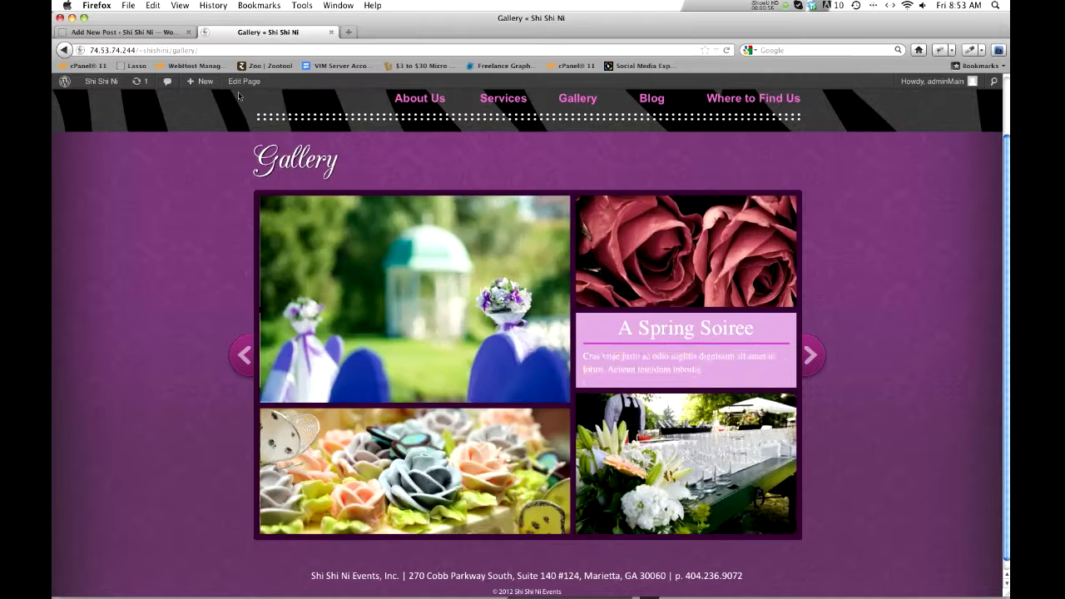
click(141, 32)
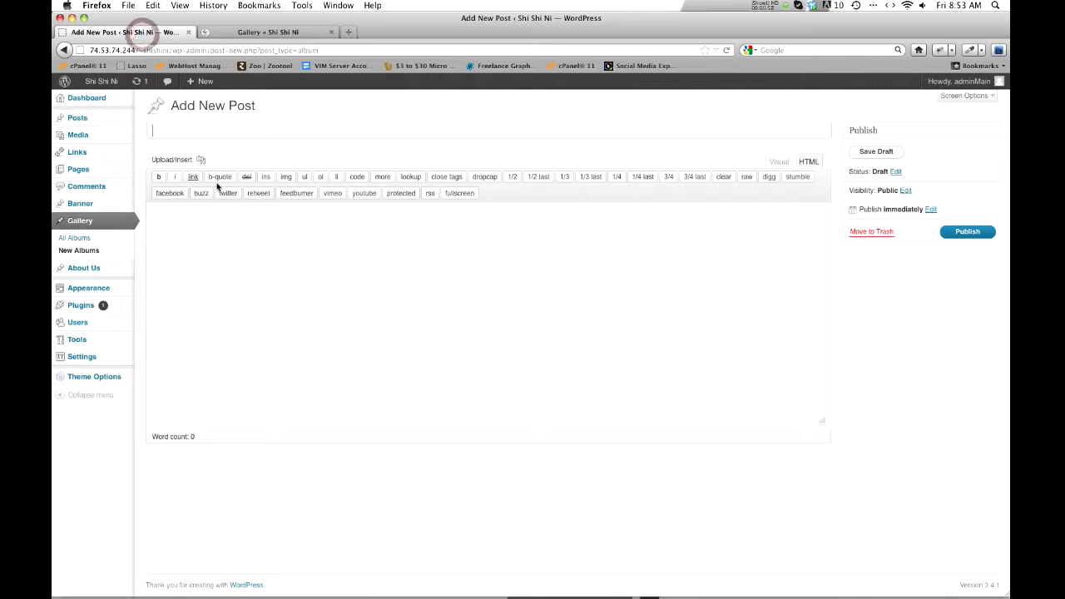
click(259, 130)
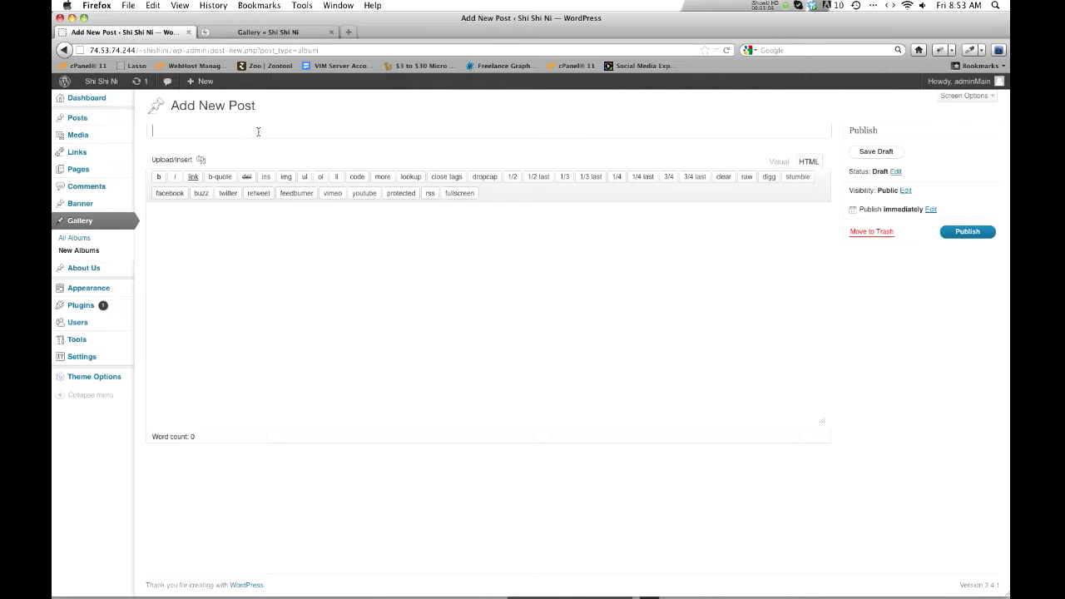
text(Smith and Wesson )
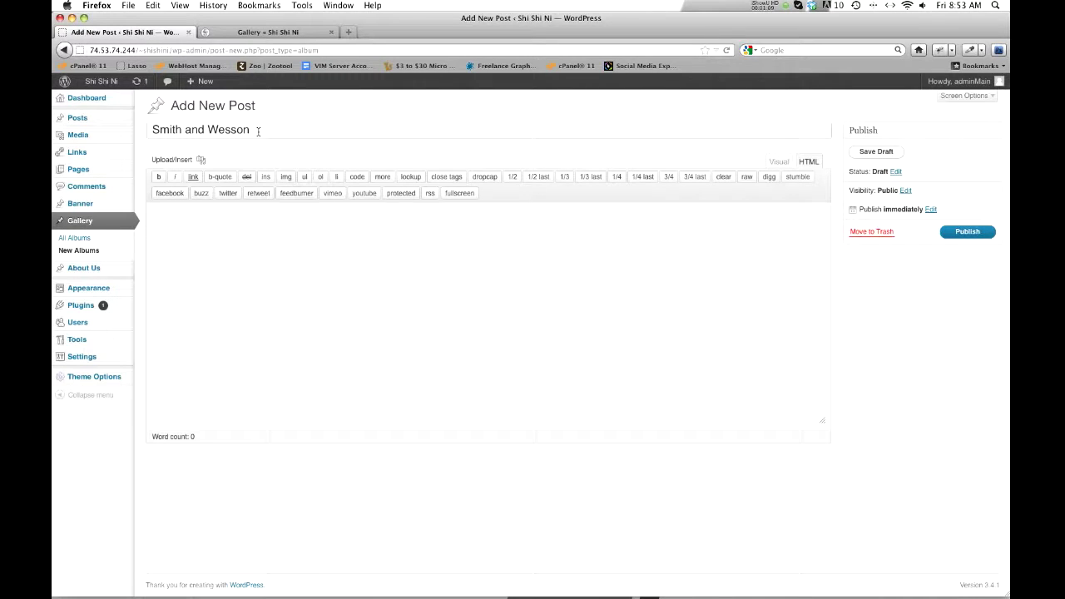
text(Event)
Fill the album's body with the placeholder description beginning "Nunc hendrerit pharetra sollicitudin"
click(495, 269)
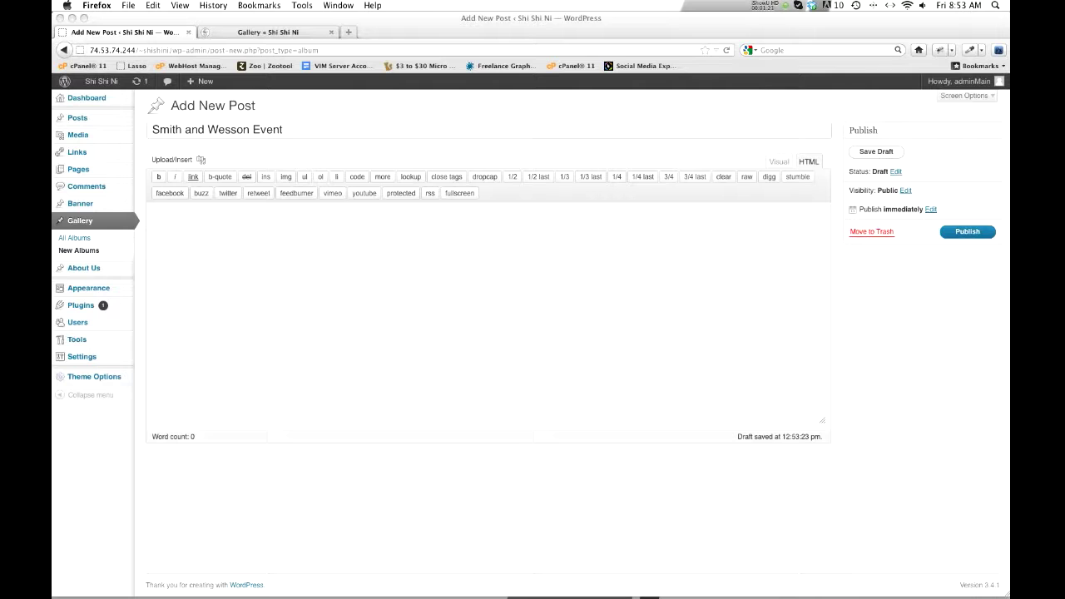
click(360, 274)
text(Nunc hendrerit pharetra sollicitudin. Pellentesque volutpat, libero nec interdum ultricies, tortor libero pulvinar enim, eu suscipit felis metus quis felis.)
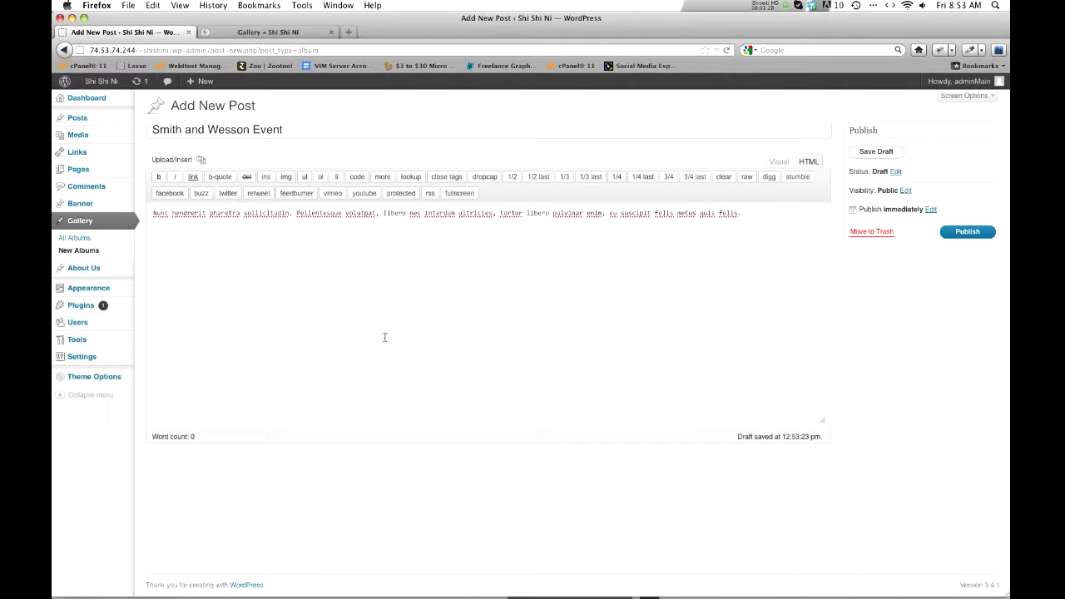
Start adding media files from the computer and browse in Dropbox to the Gallery folder inside Social Site
click(200, 160)
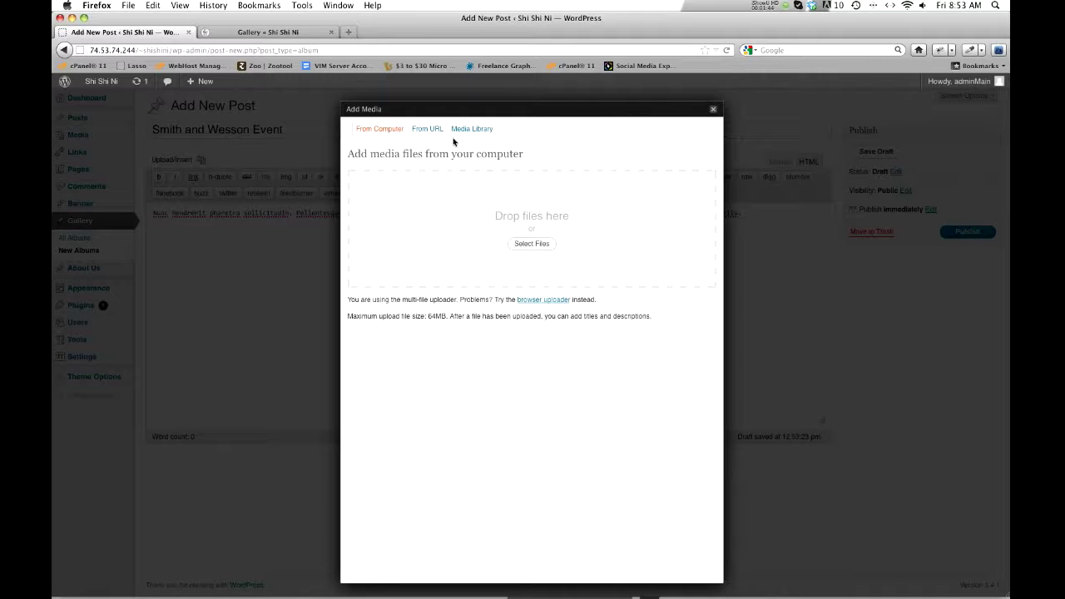
click(532, 246)
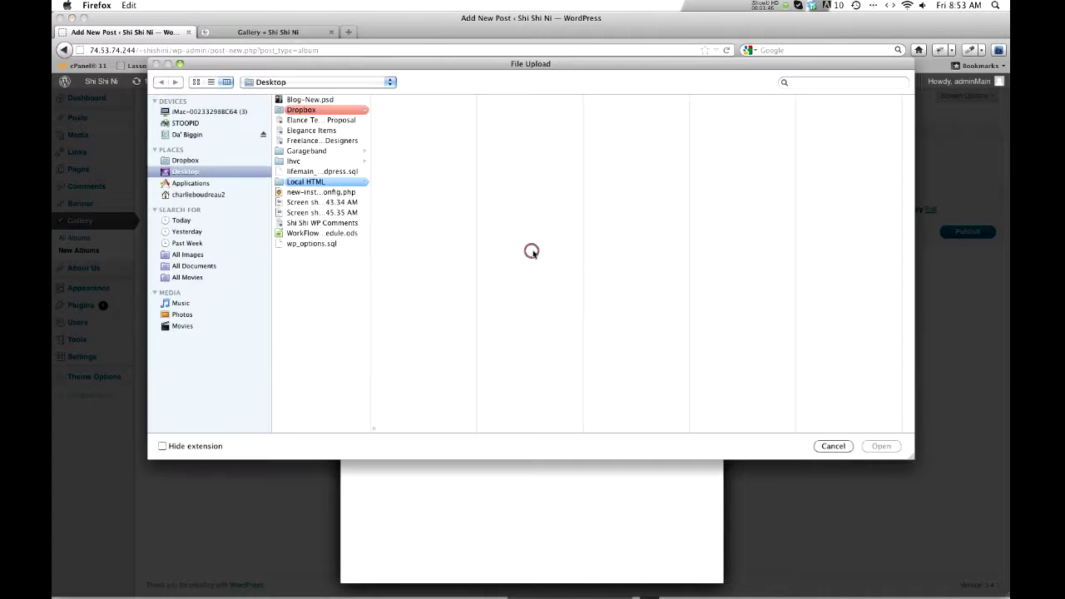
click(302, 109)
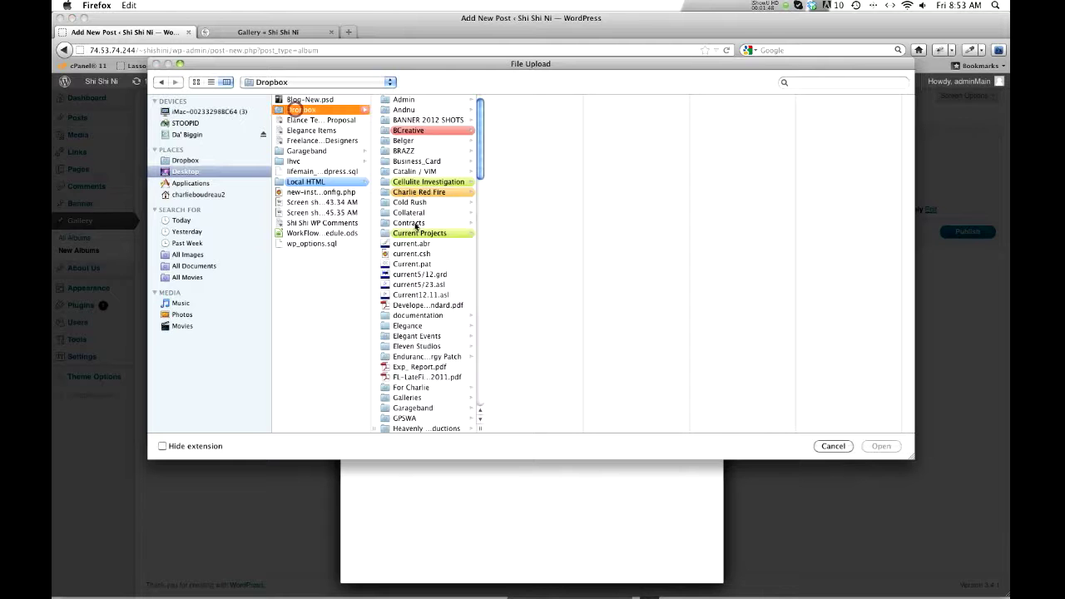
scroll(421, 261, down, 1)
click(414, 367)
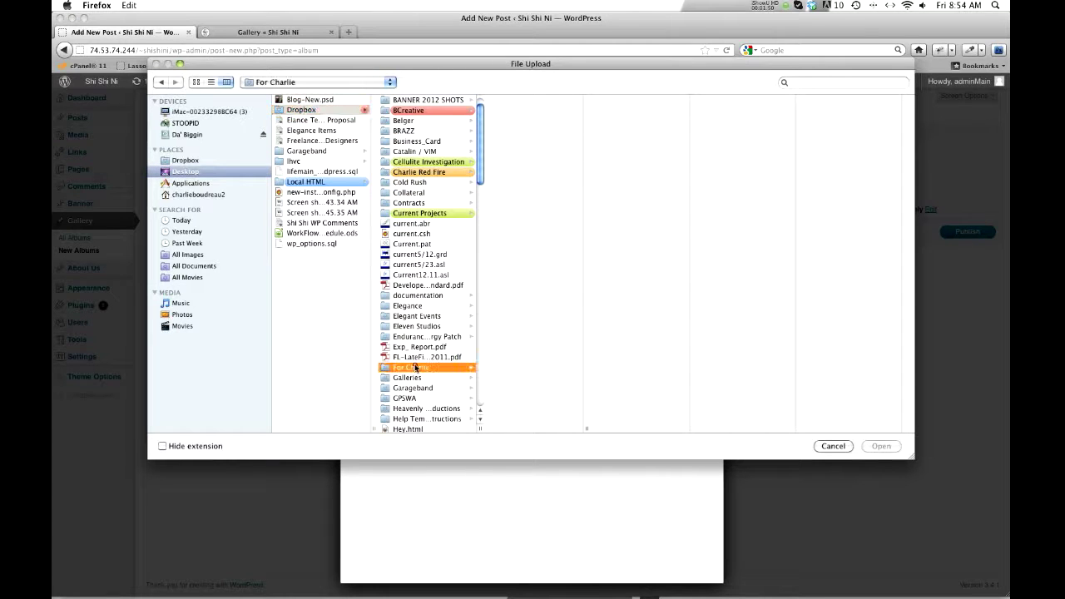
click(512, 131)
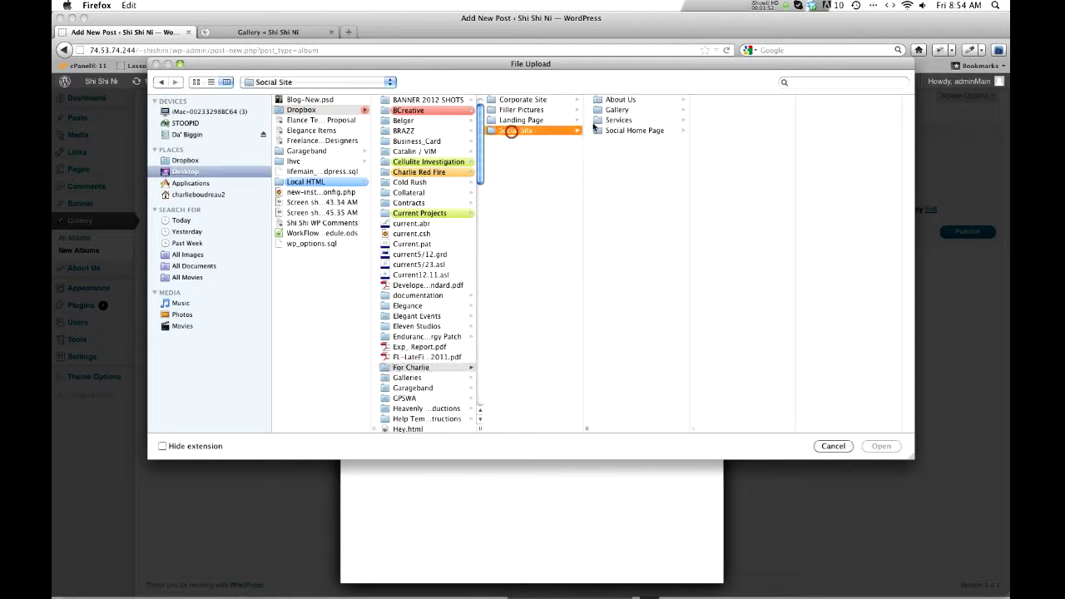
click(617, 110)
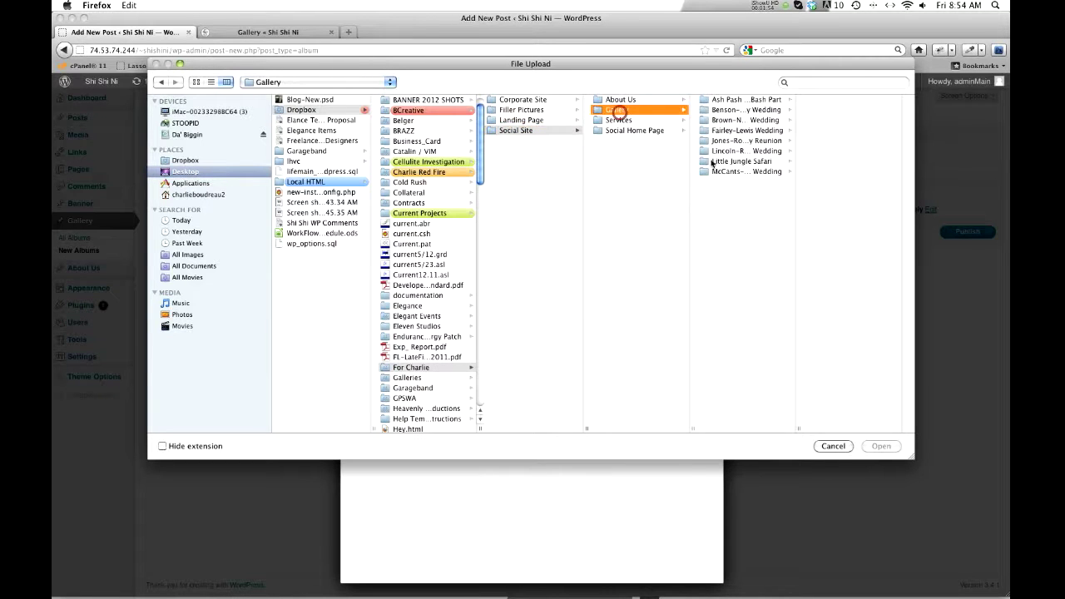
Look through the event photo folders in Gallery for images suitable for the album
click(716, 151)
click(845, 109)
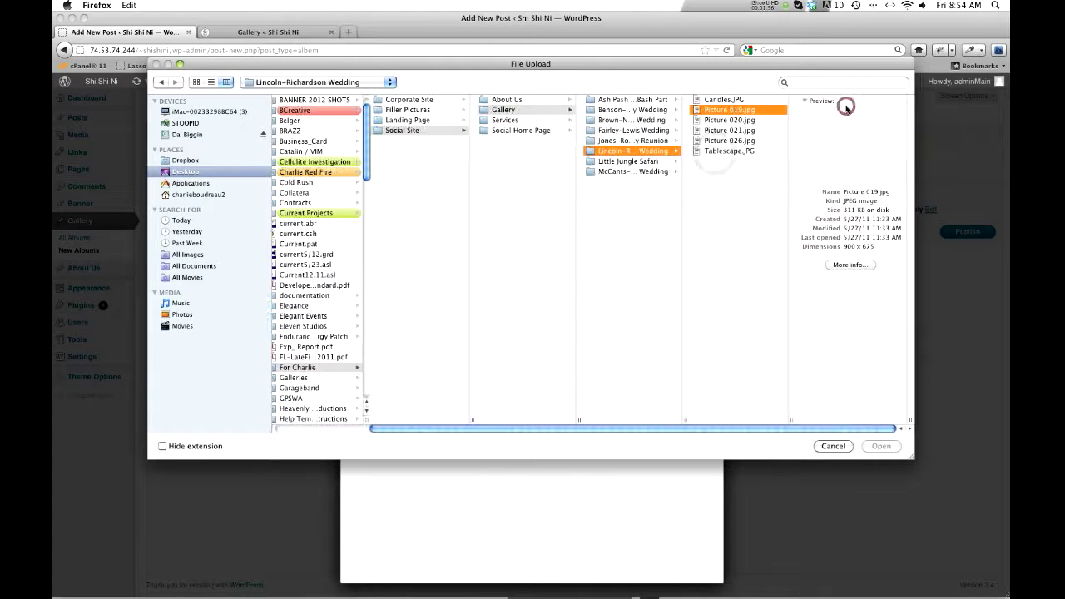
key(Down)
key(Down)
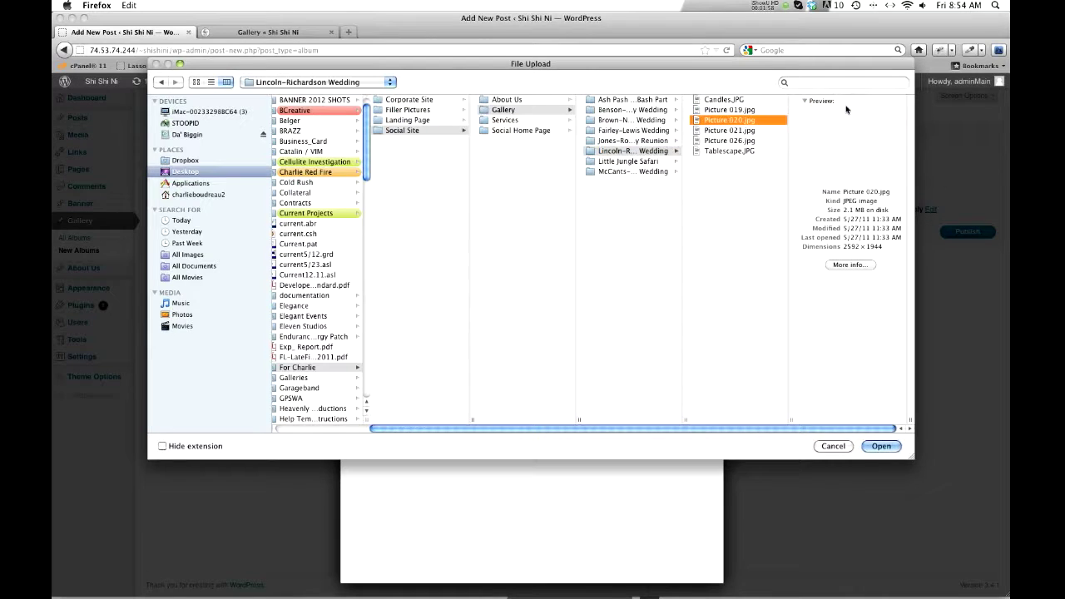
key(Left)
key(Left)
key(Right)
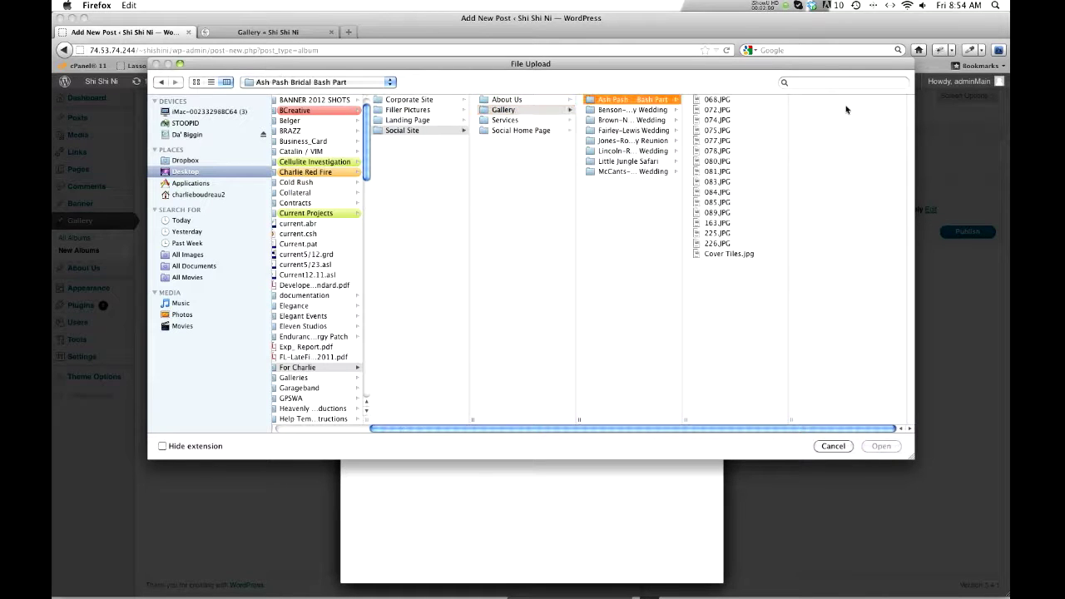
key(Right)
key(Left)
key(Down)
key(Down)
key(Down)
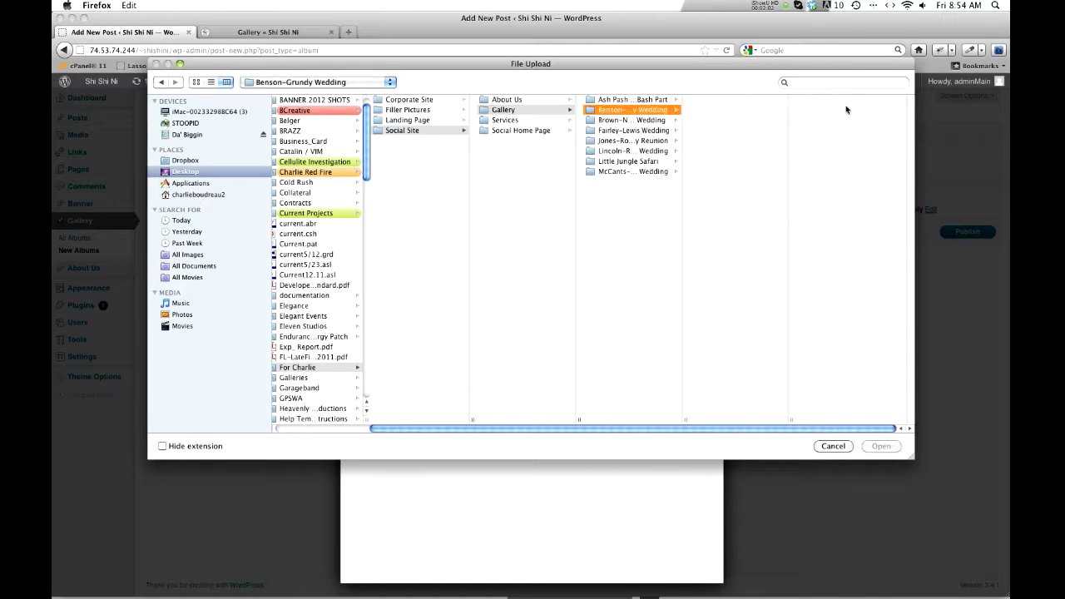
Open the wedding folder that contains the cake, ceremony, couple and reception photos
key(Right)
key(Down)
key(Down)
key(Down)
key(Down)
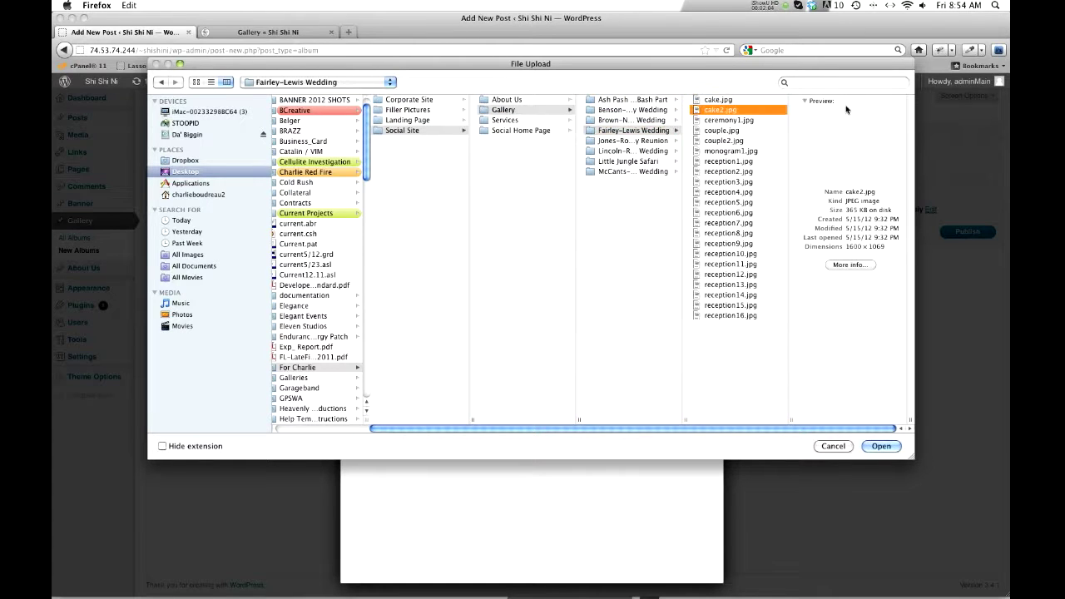
Preview the reception photos up to reception8.jpg to compare their content and orientation
key(Down)
key(Down)
key(Down)
key(Down)
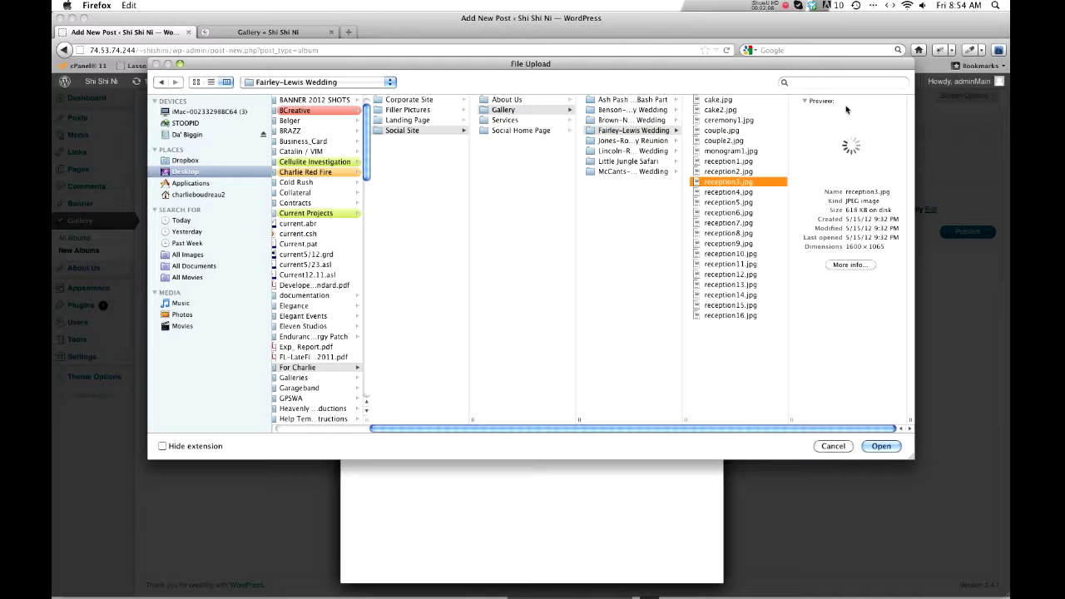
key(Down)
key(Down)
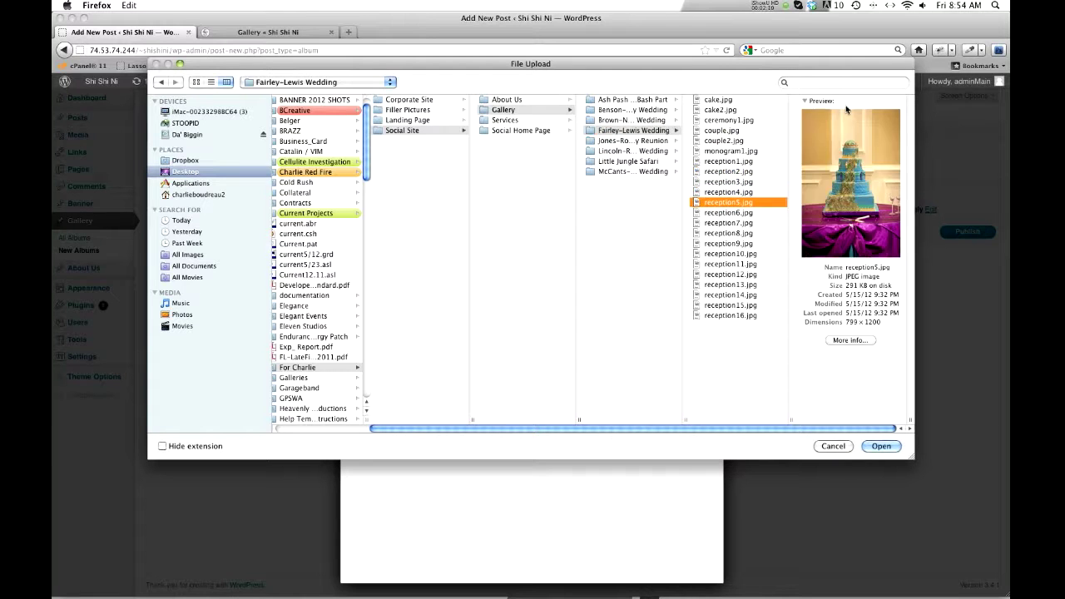
key(Down)
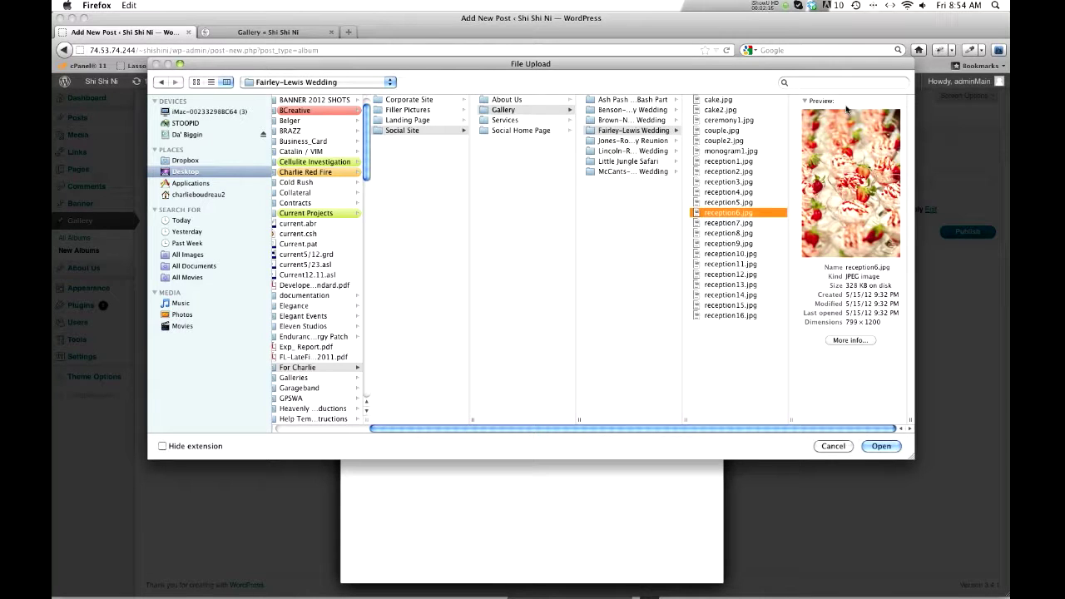
key(Down)
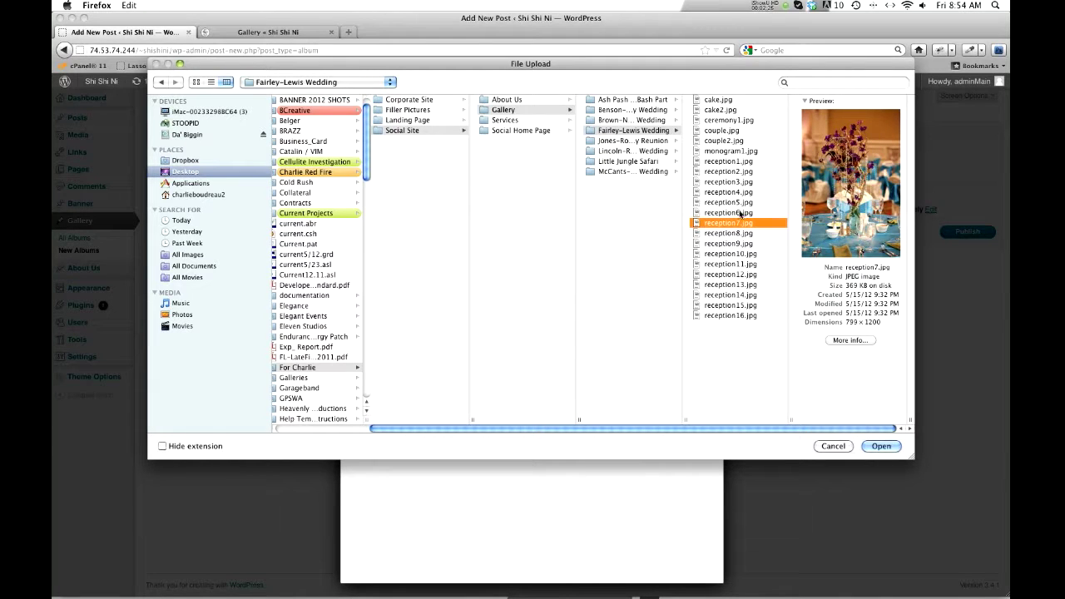
click(730, 234)
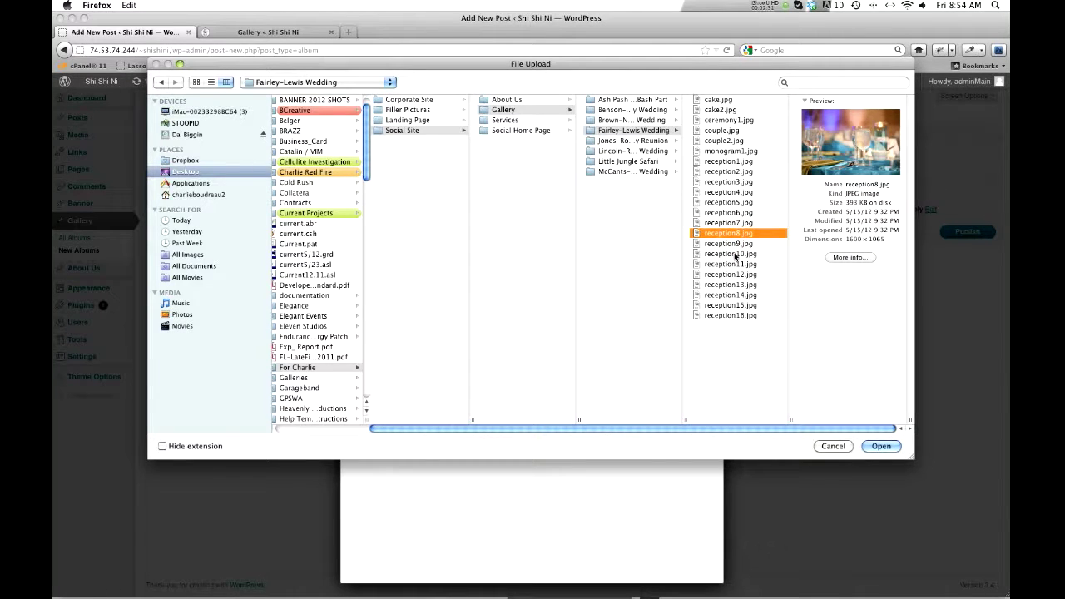
key(Up)
key(Up)
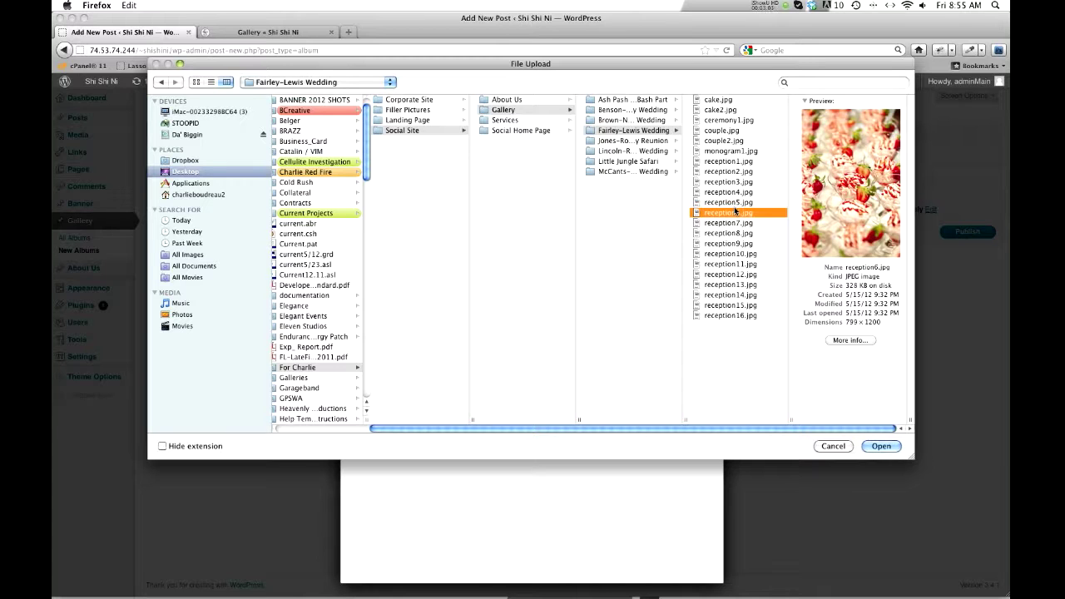
Upload reception2.jpg through reception5.jpg to the album and save all media changes
click(727, 173)
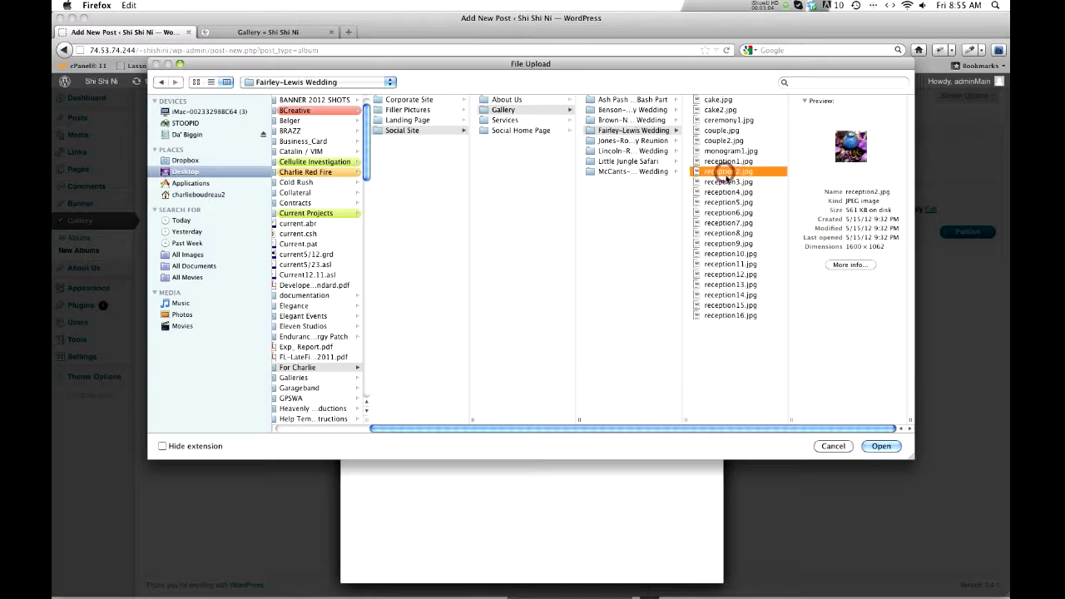
shift+click(728, 202)
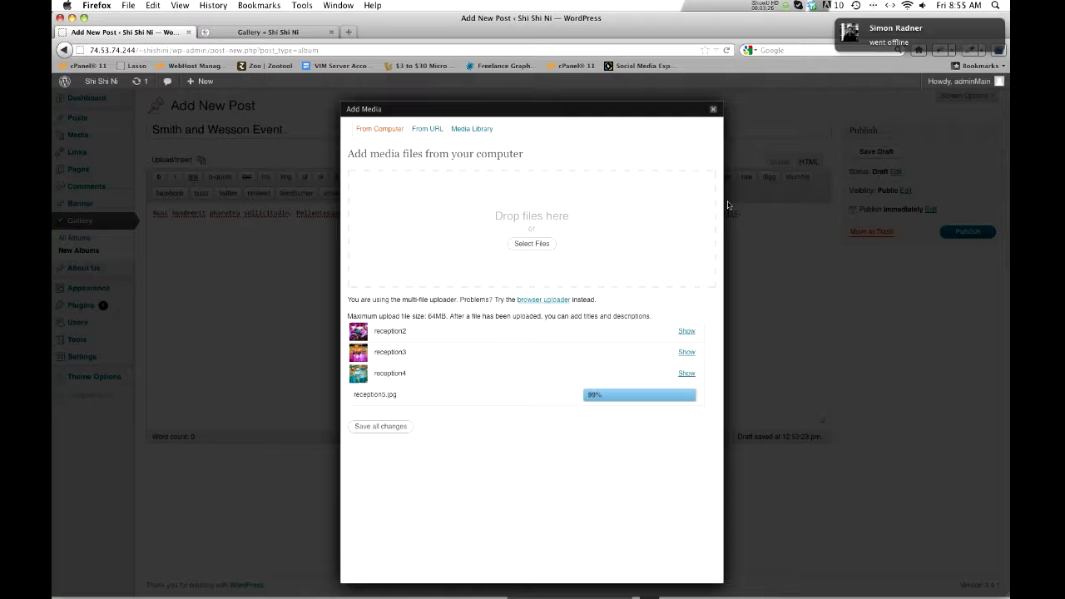
click(384, 428)
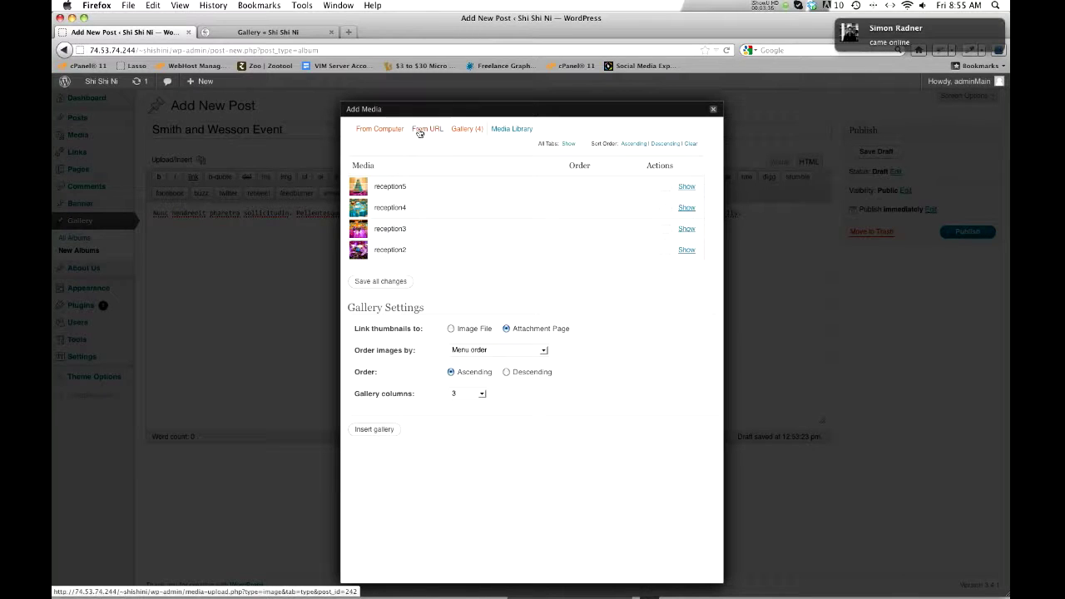
Close the media window without inserting a gallery and publish the album
click(714, 112)
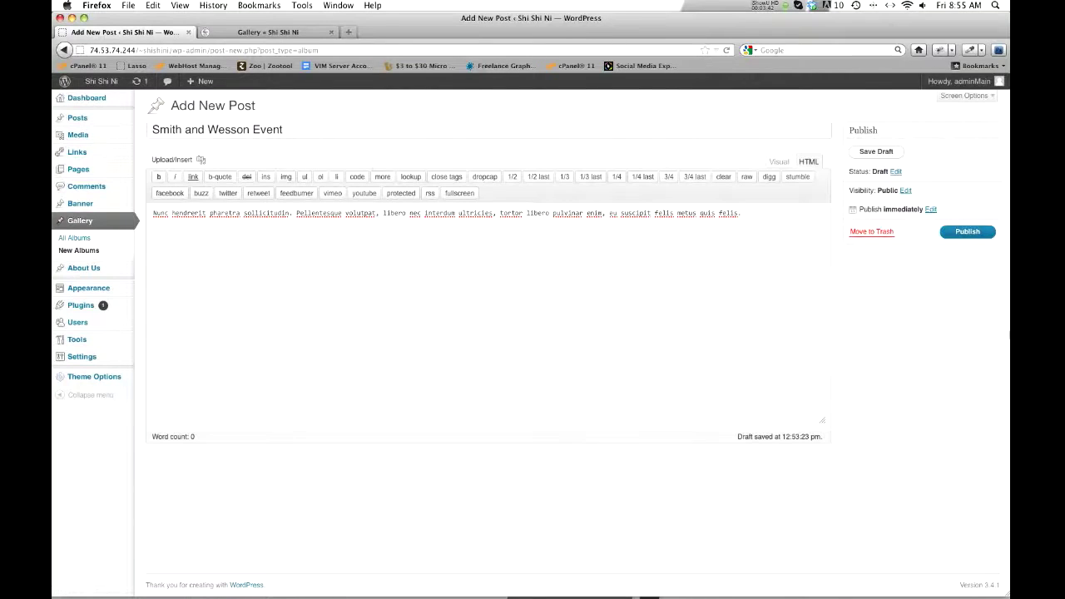
click(945, 293)
click(959, 237)
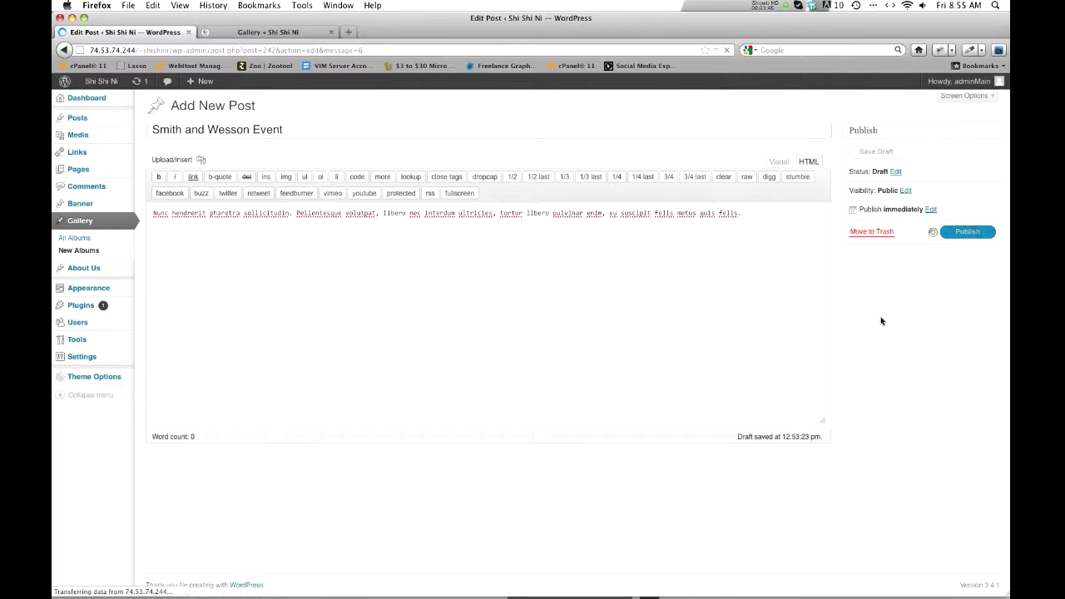
Reload the public Gallery page and advance through the albums to the Smith and Wesson Event album
click(265, 31)
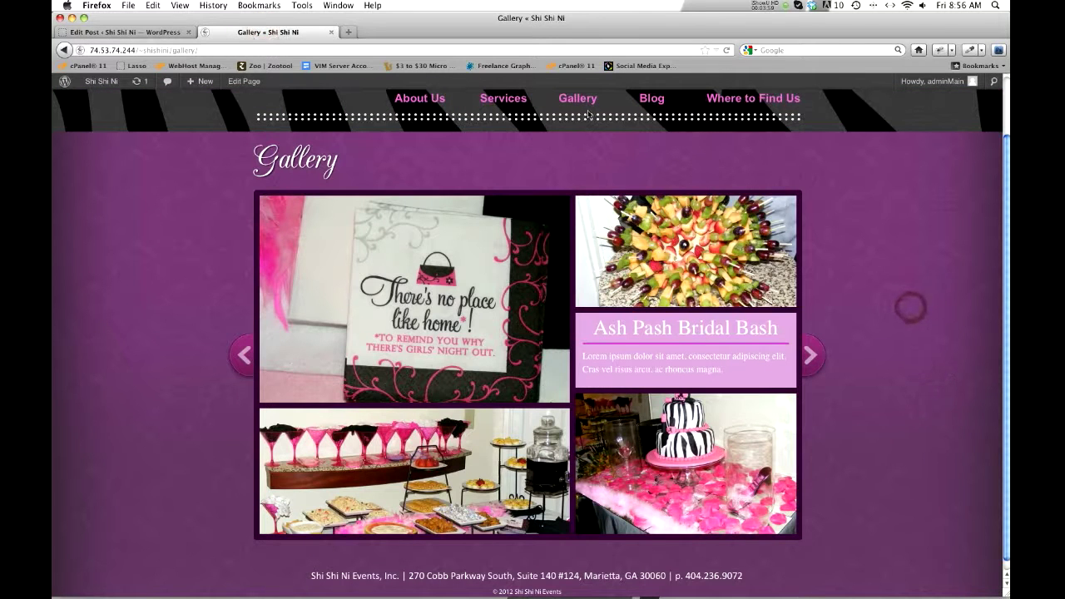
click(727, 50)
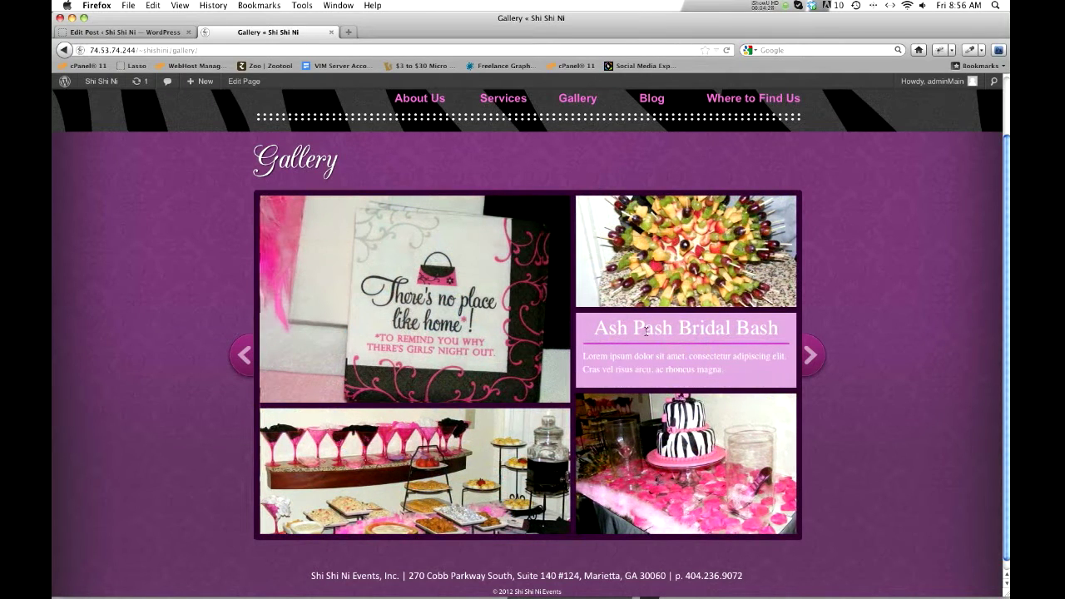
drag(722, 370, 589, 363)
click(588, 357)
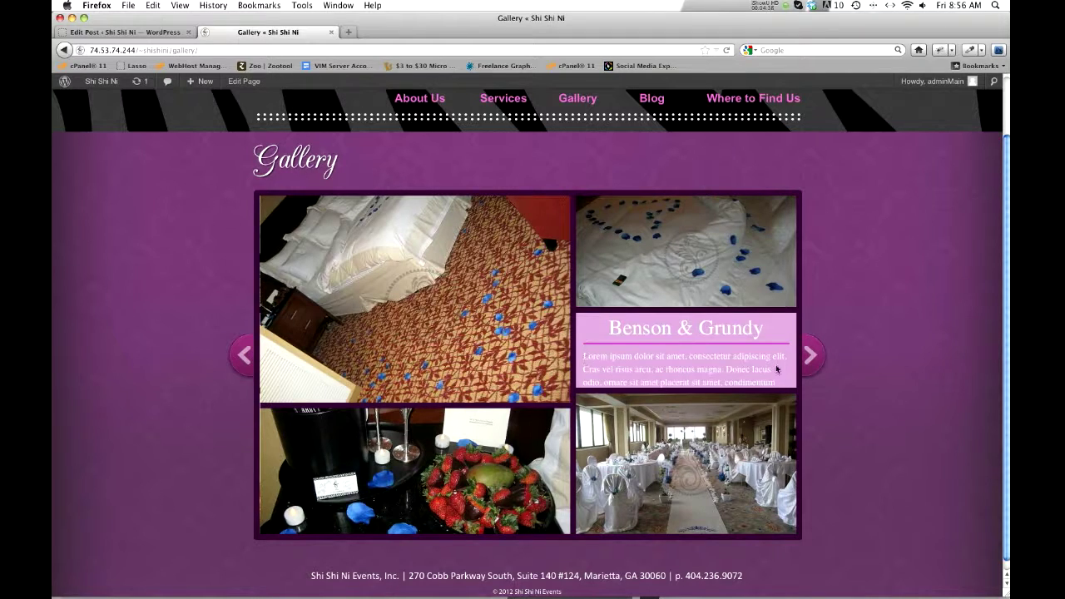
click(803, 358)
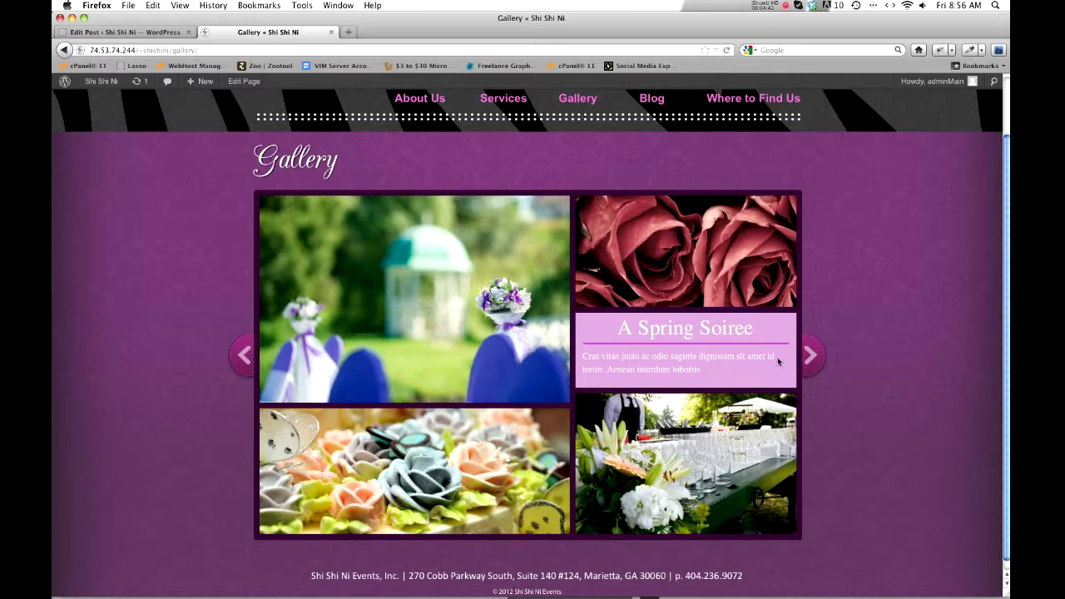
click(810, 357)
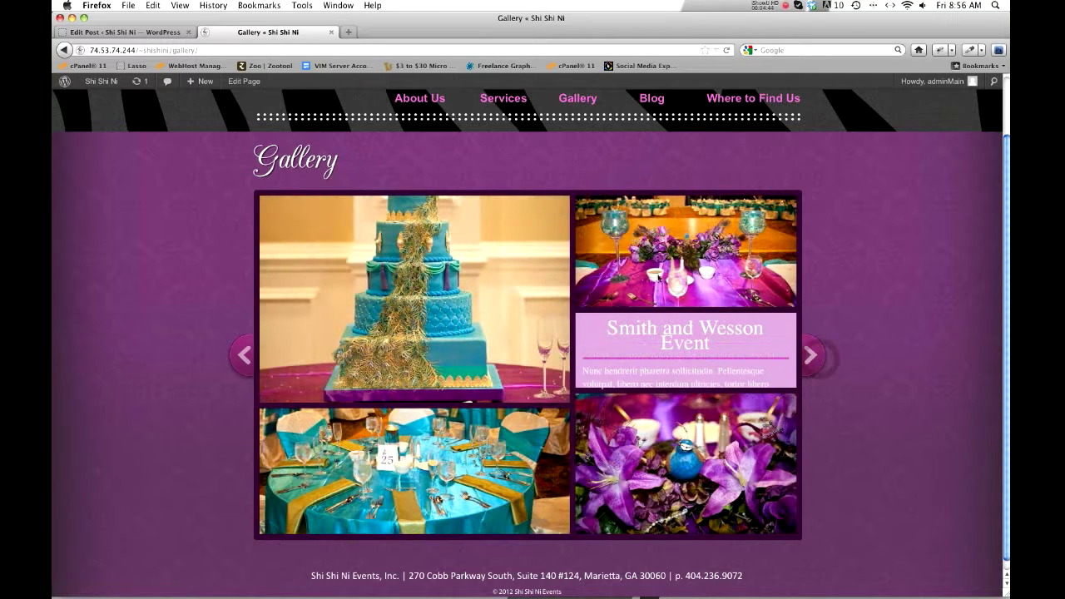